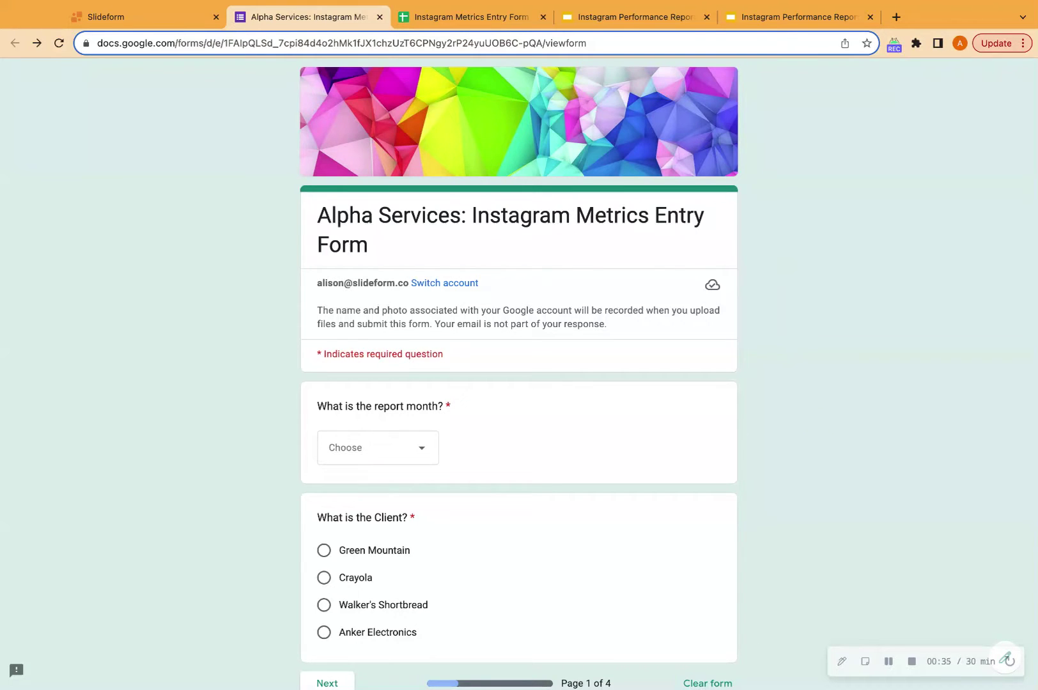
Step: Review the Instagram metrics entry form's questions and the monthly responses collected in its linked Google Sheets spreadsheet
scroll(824, 372, down, 3)
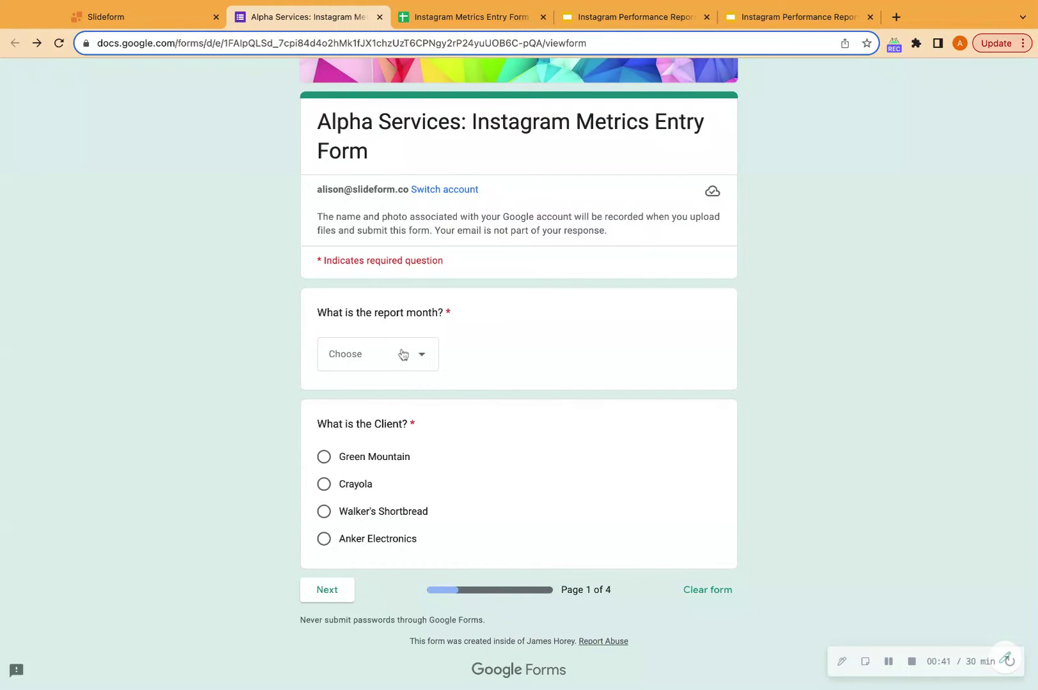
scroll(783, 366, up, 3)
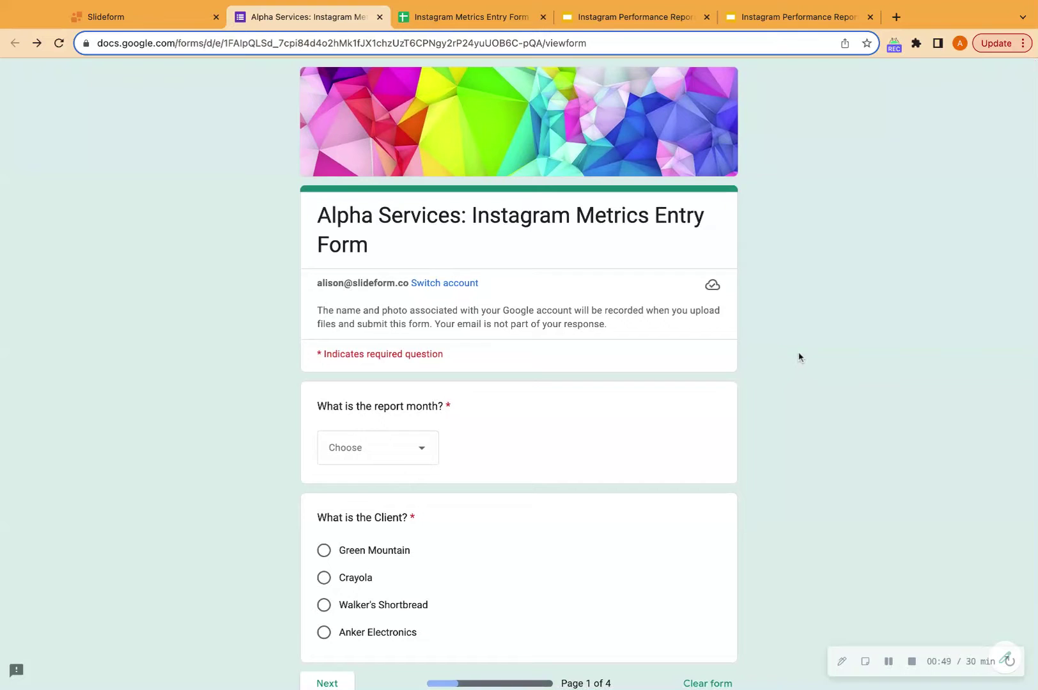
click(472, 19)
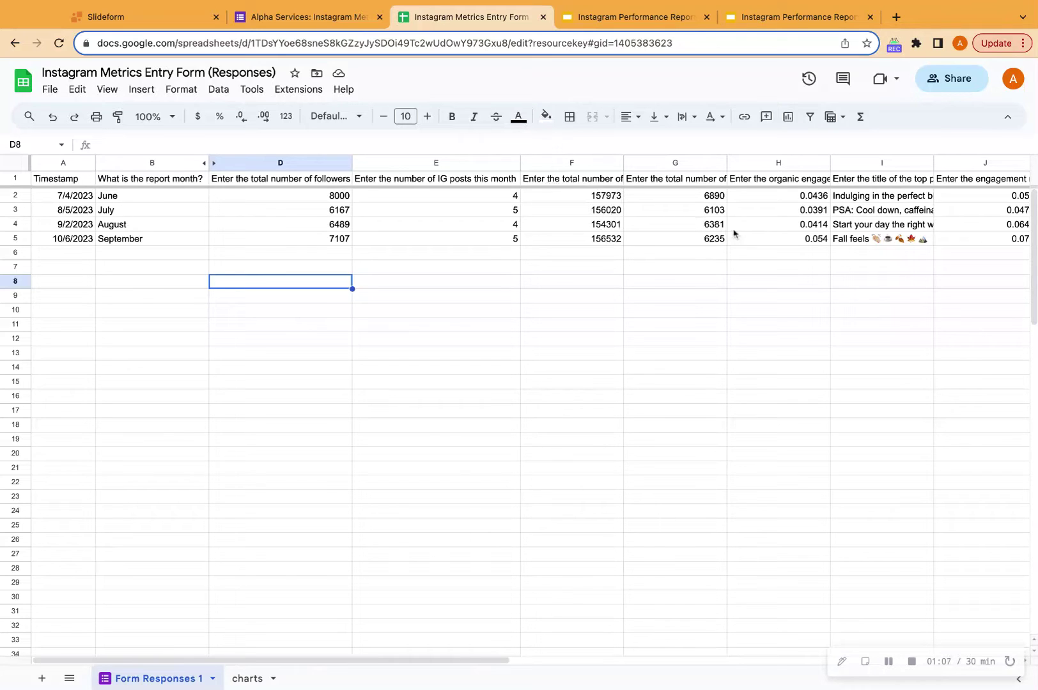
scroll(734, 233, right, 10)
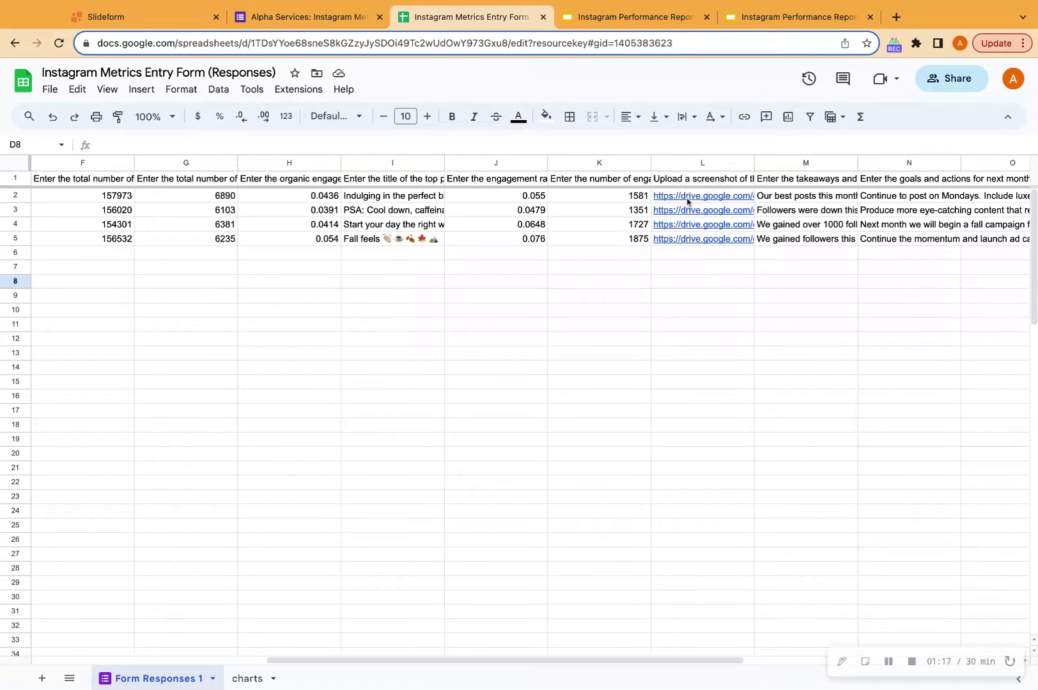
mouse_move(694, 201)
Step: View the cover and Instagram Overview slides of the generated Green Mountain Coffee report in Google Slides
click(732, 19)
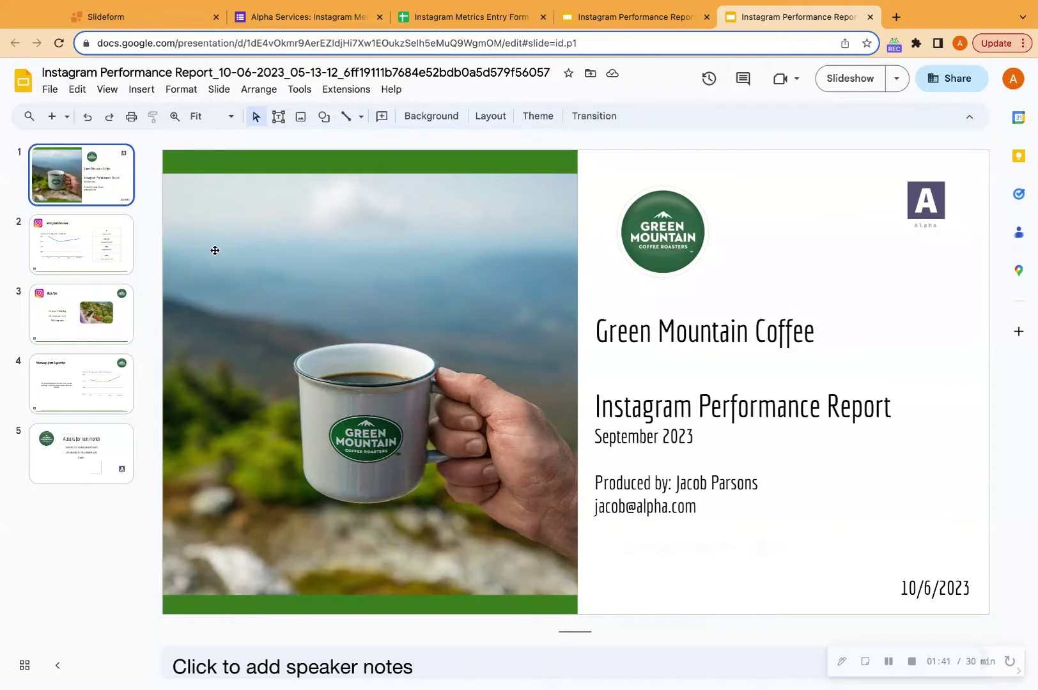
click(109, 253)
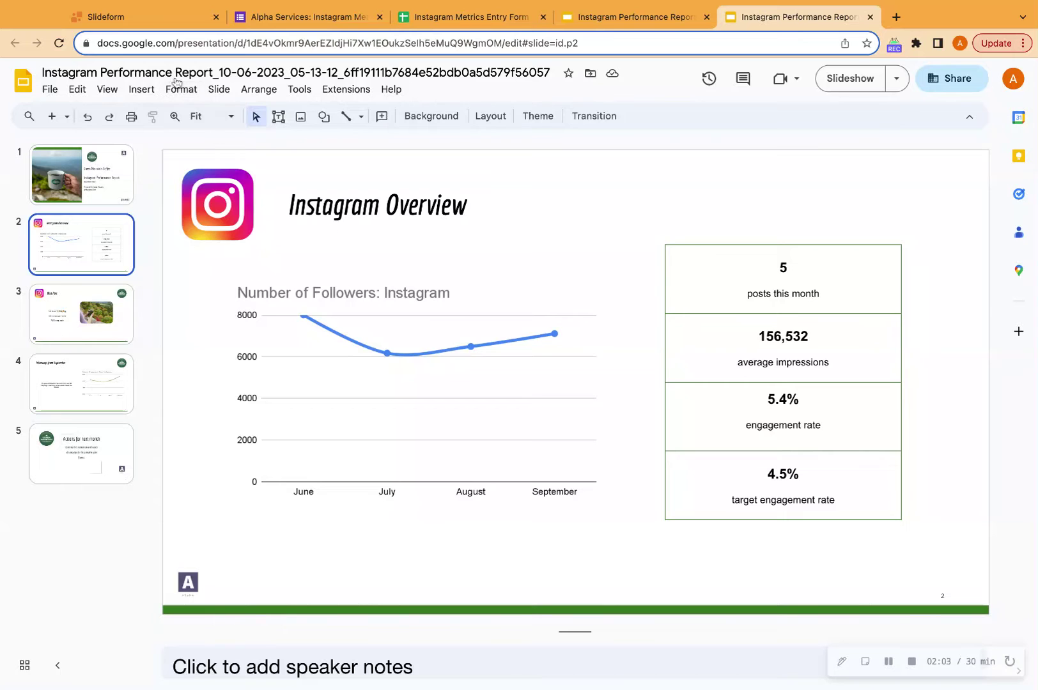
Step: Switch to Slideform, filter the forms by "goo", and open the Instagram Performance Report form for editing
click(146, 19)
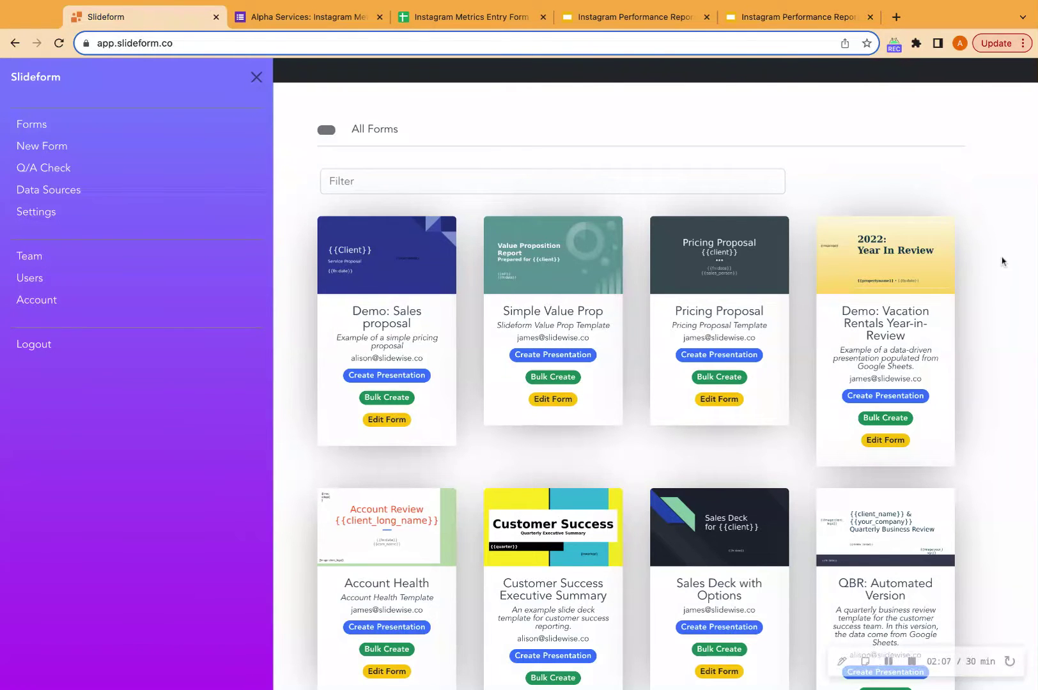
scroll(767, 217, down, 1)
scroll(511, 179, up, 1)
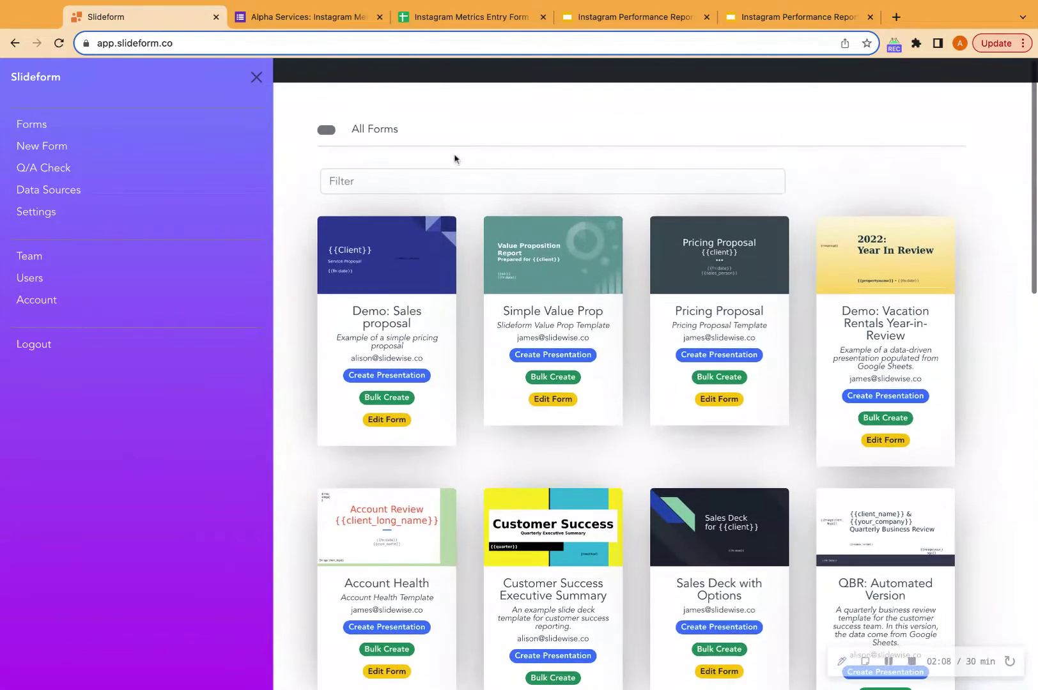
click(405, 181)
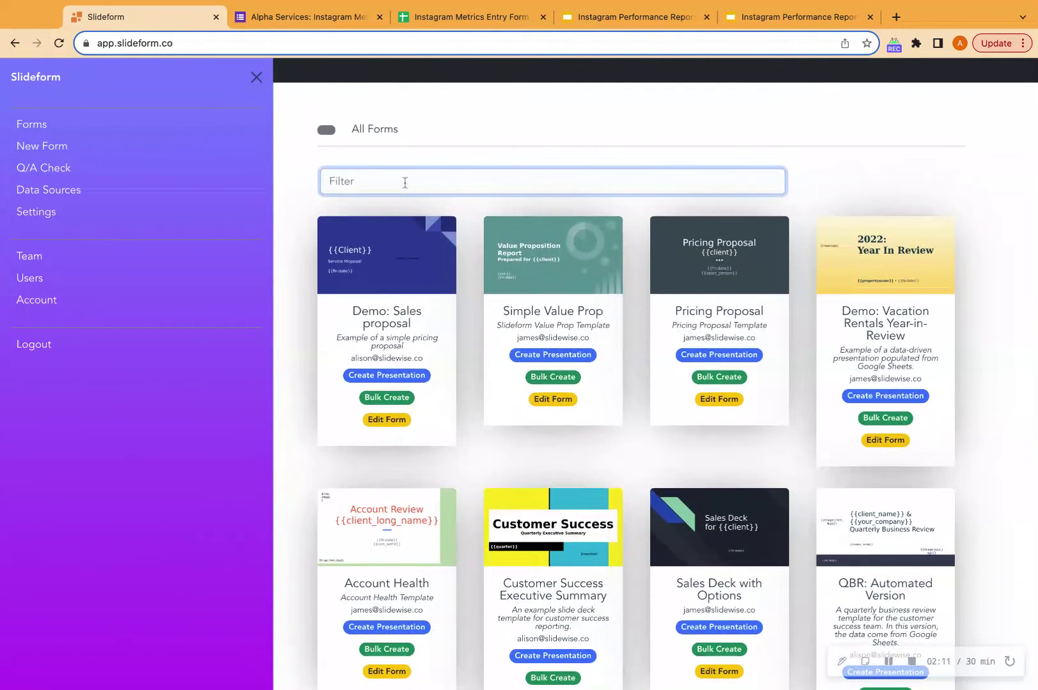
text(goo)
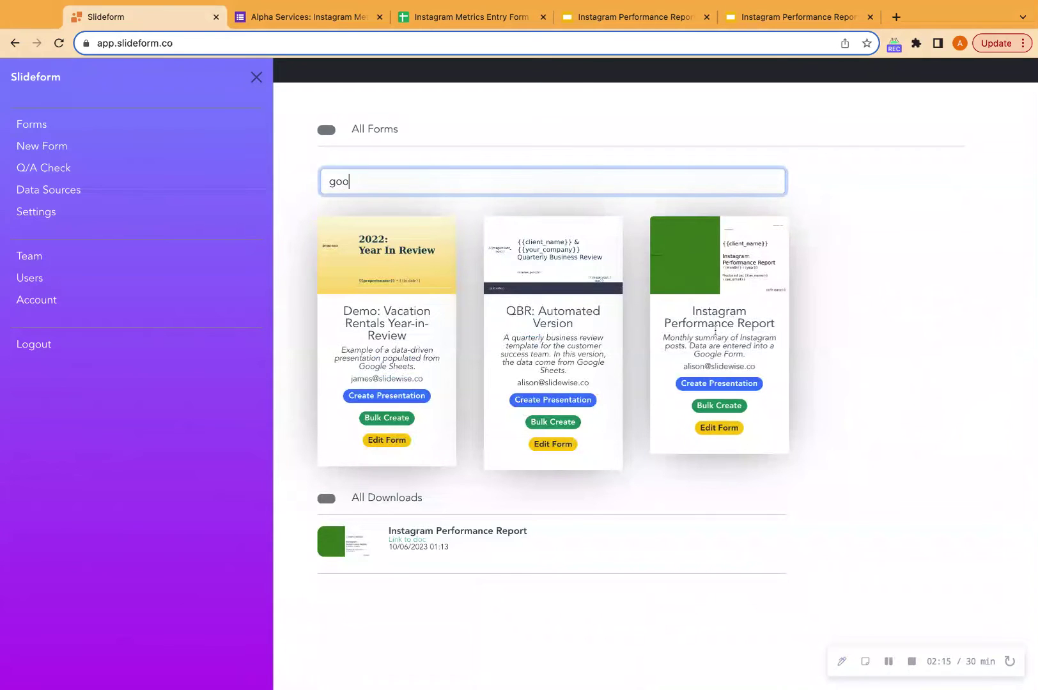
click(717, 429)
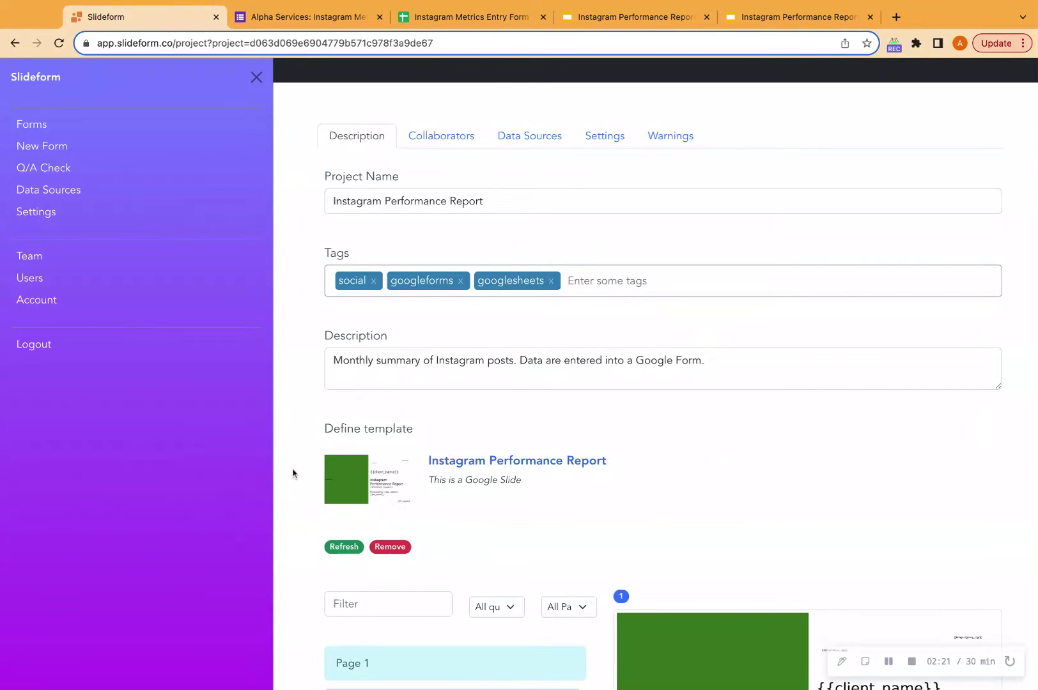
Step: Examine the form's template definition and the input settings of the client_name prompt on page 1
scroll(293, 473, down, 5)
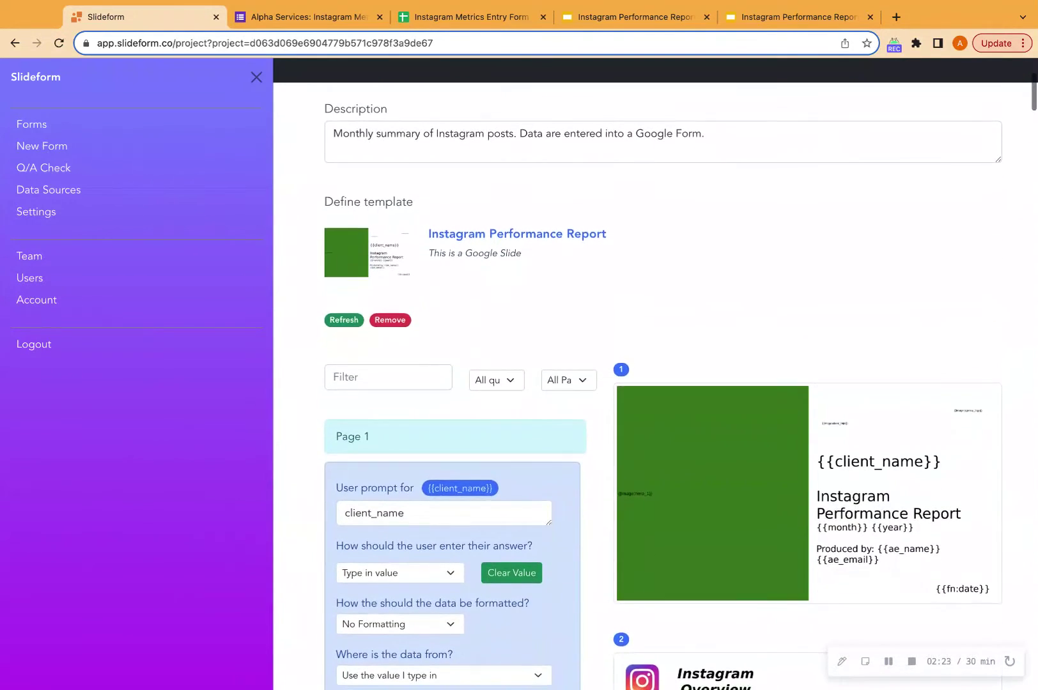
scroll(677, 376, down, 5)
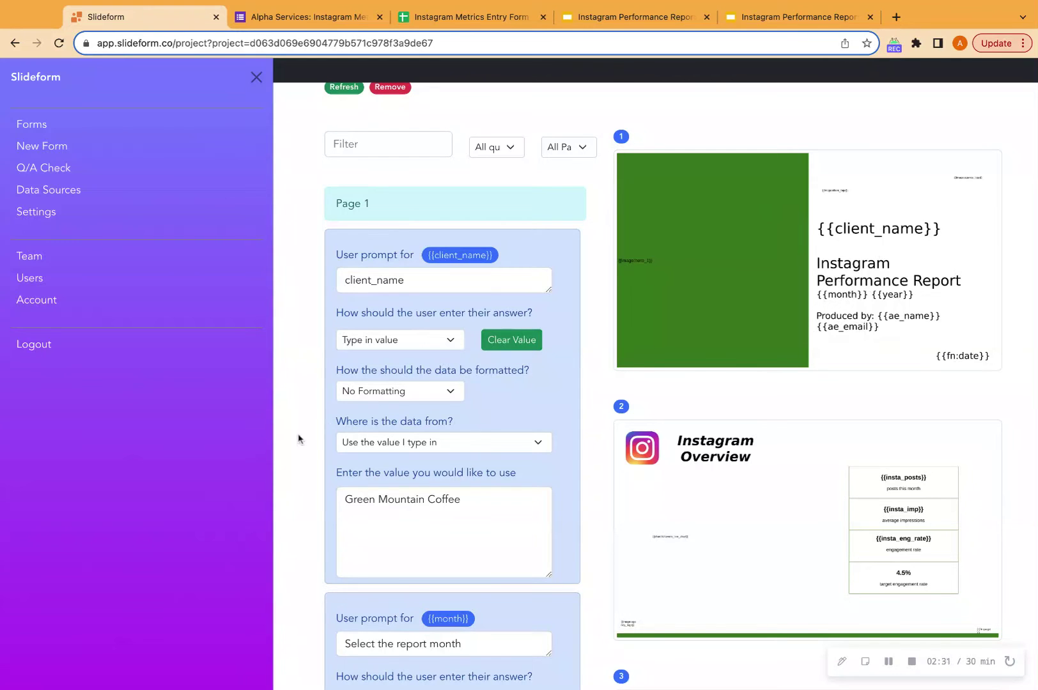
scroll(297, 439, down, 2)
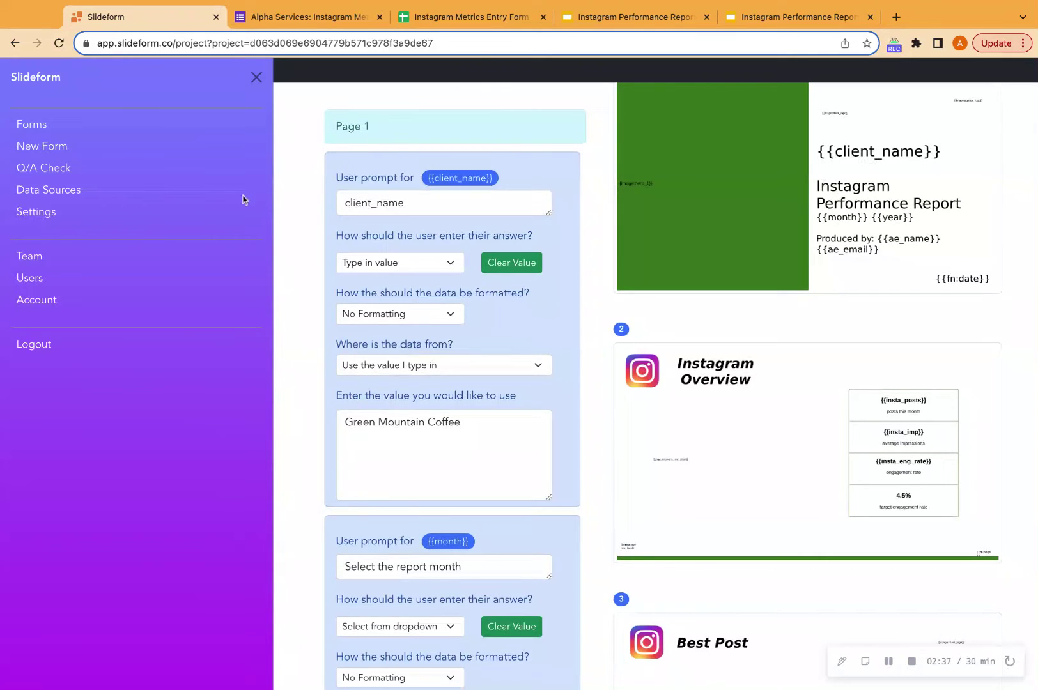
triple_click(471, 425)
click(344, 426)
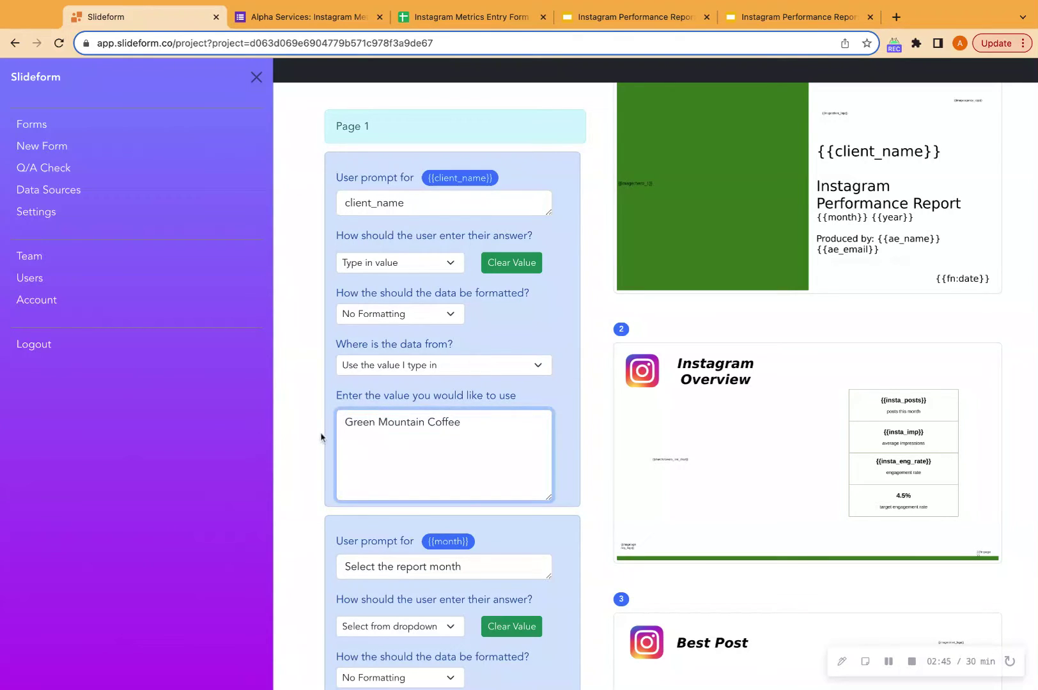
Step: Examine the prompt settings from month through the page 1 images to the followers chart and insta_posts on page 2
scroll(320, 439, down, 5)
scroll(317, 437, down, 2)
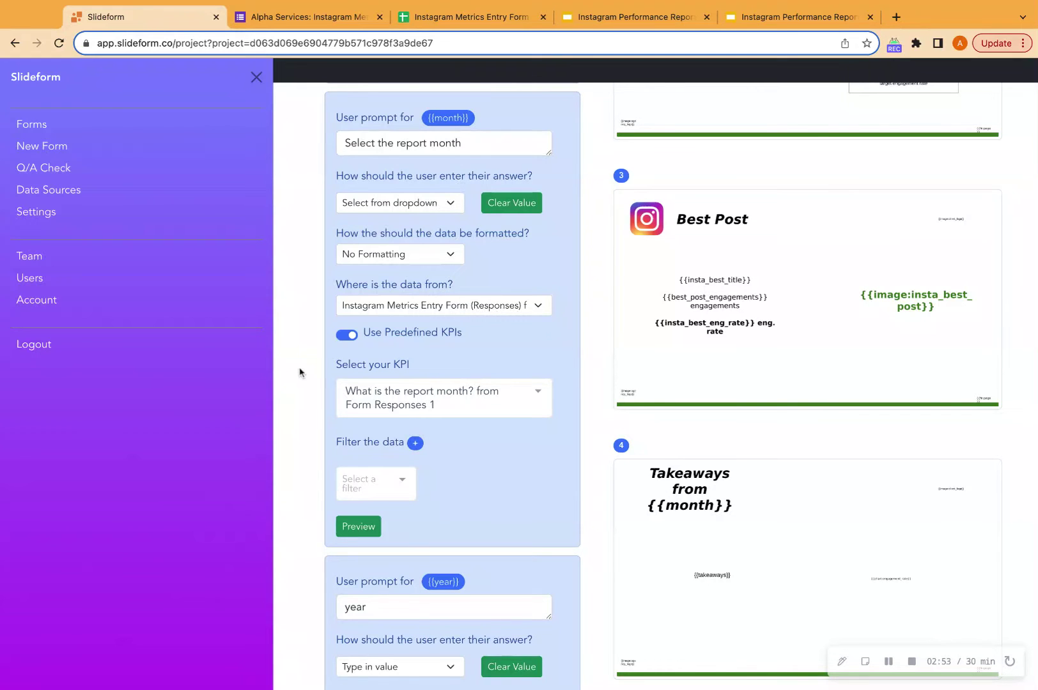
scroll(299, 372, down, 1)
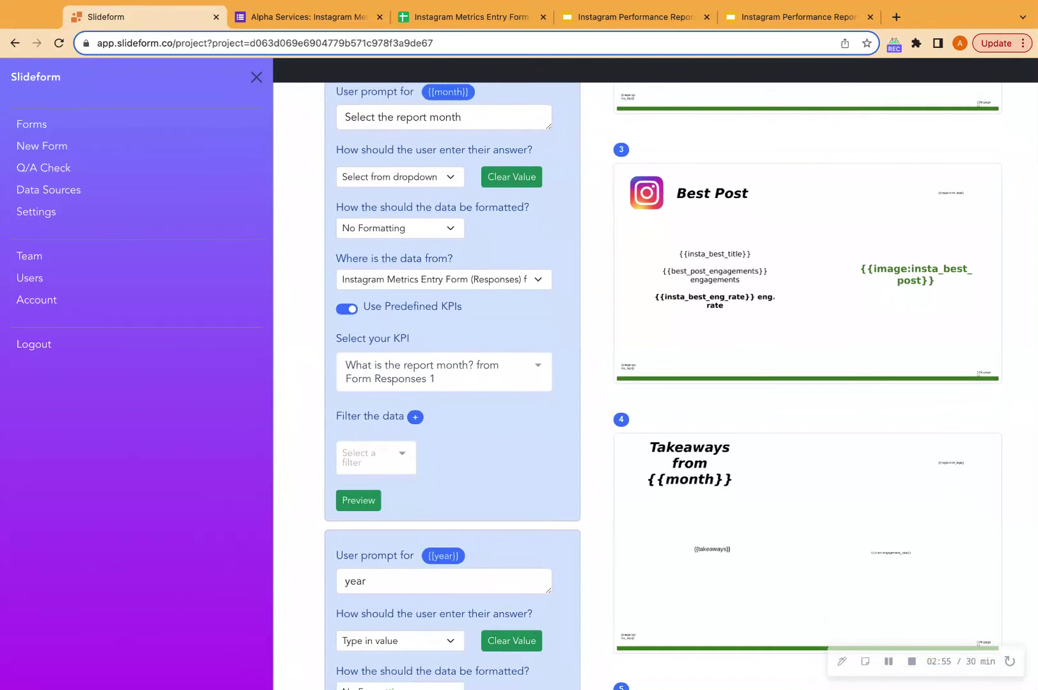
scroll(299, 372, down, 3)
scroll(452, 384, down, 10)
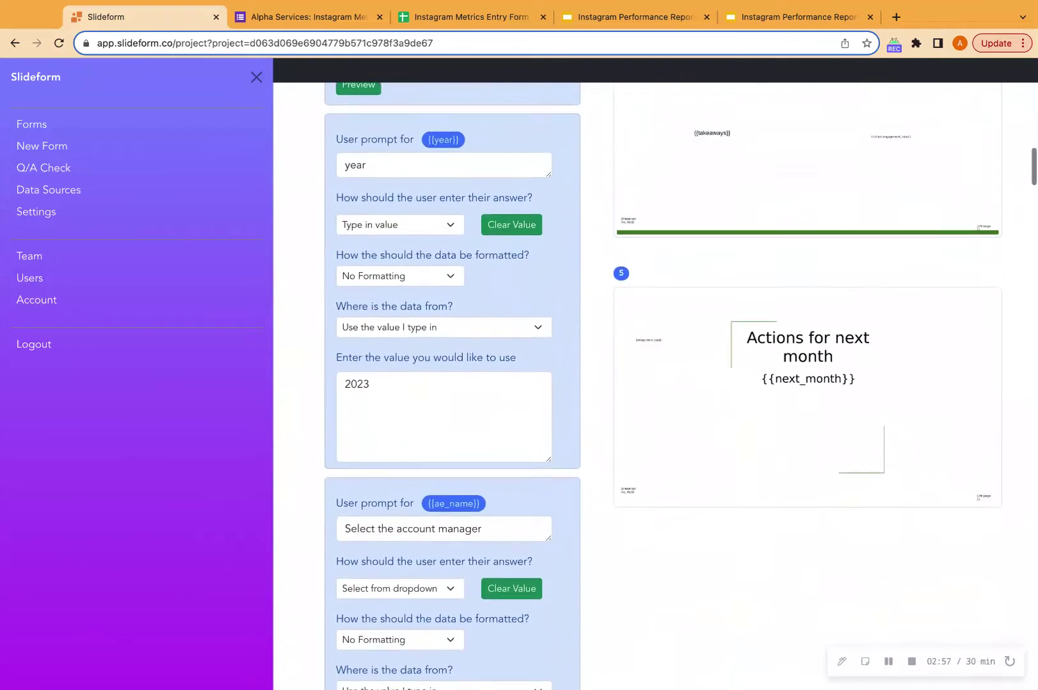
scroll(452, 383, down, 13)
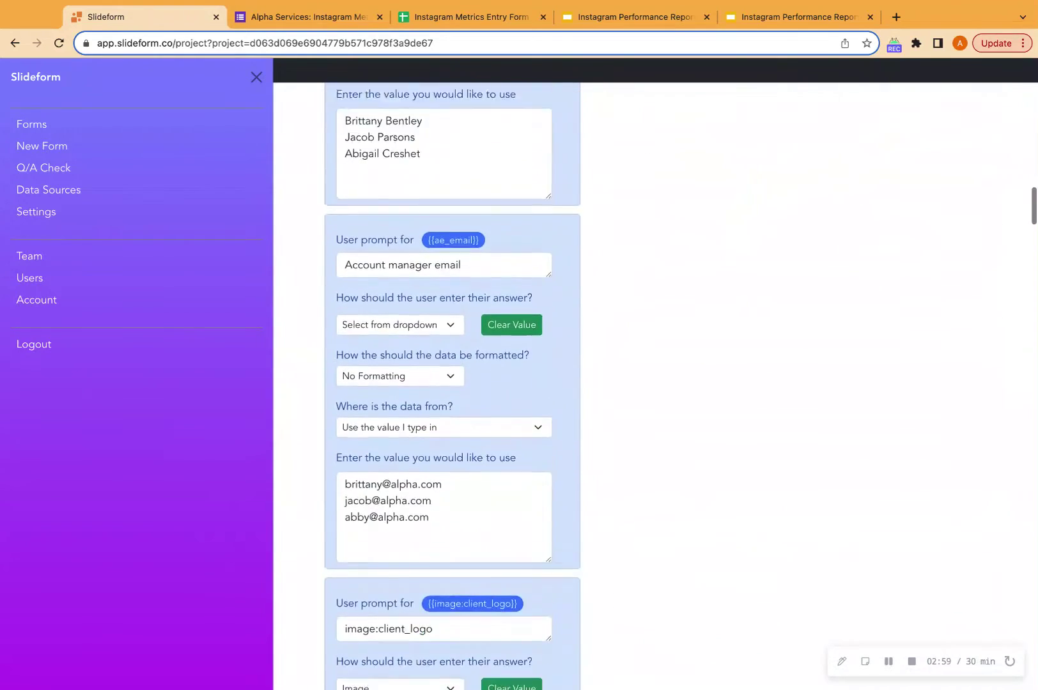
scroll(453, 383, down, 16)
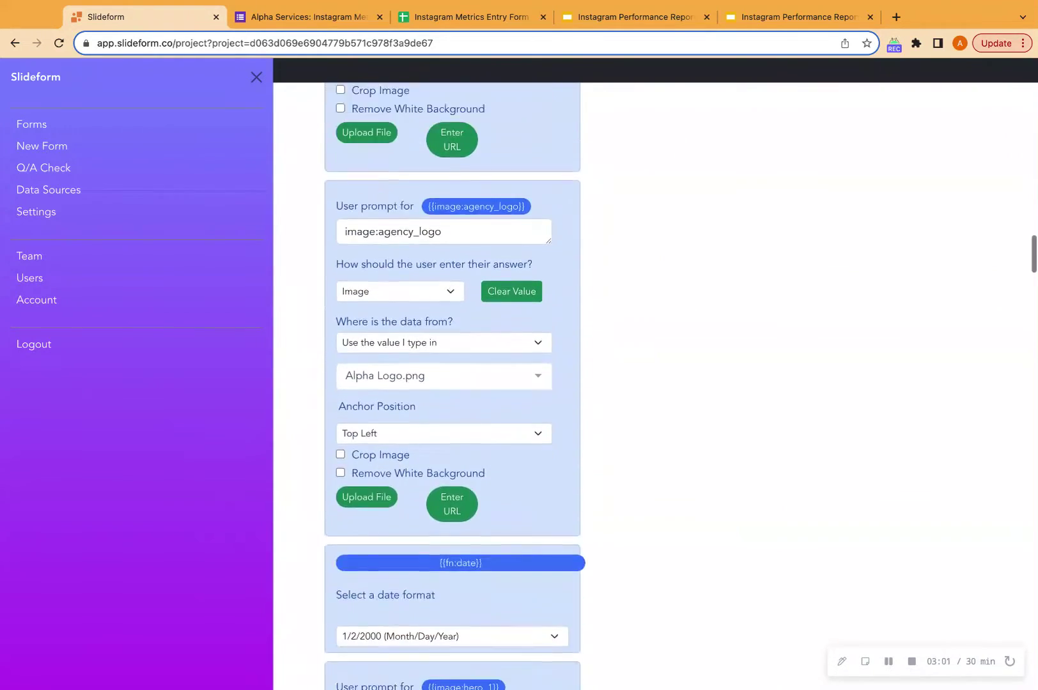
scroll(453, 383, down, 10)
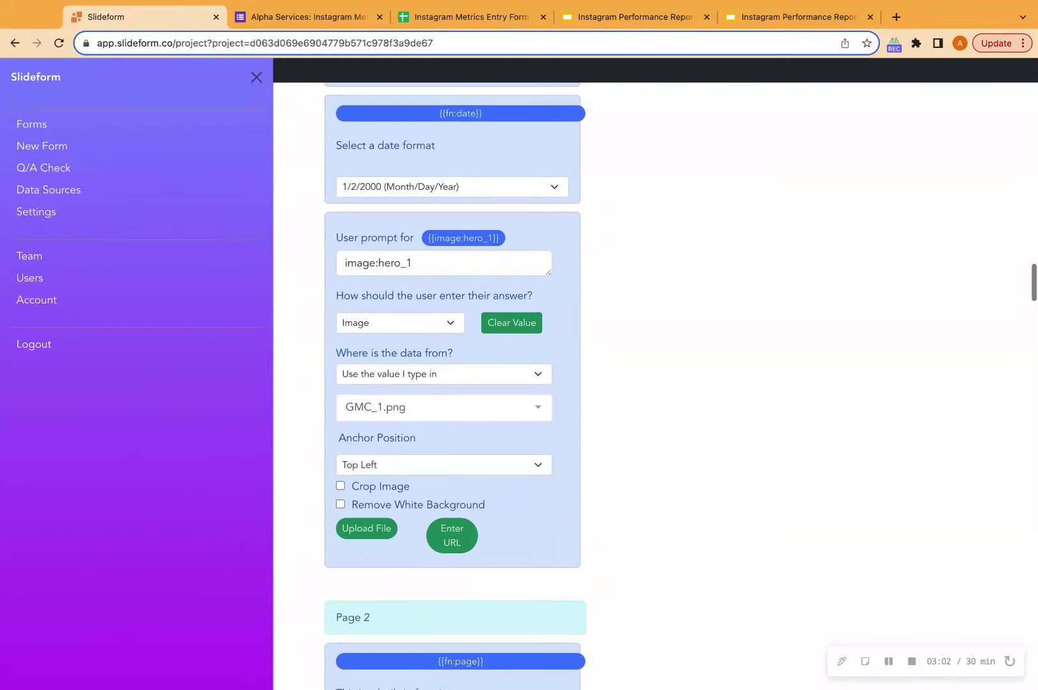
scroll(452, 383, down, 7)
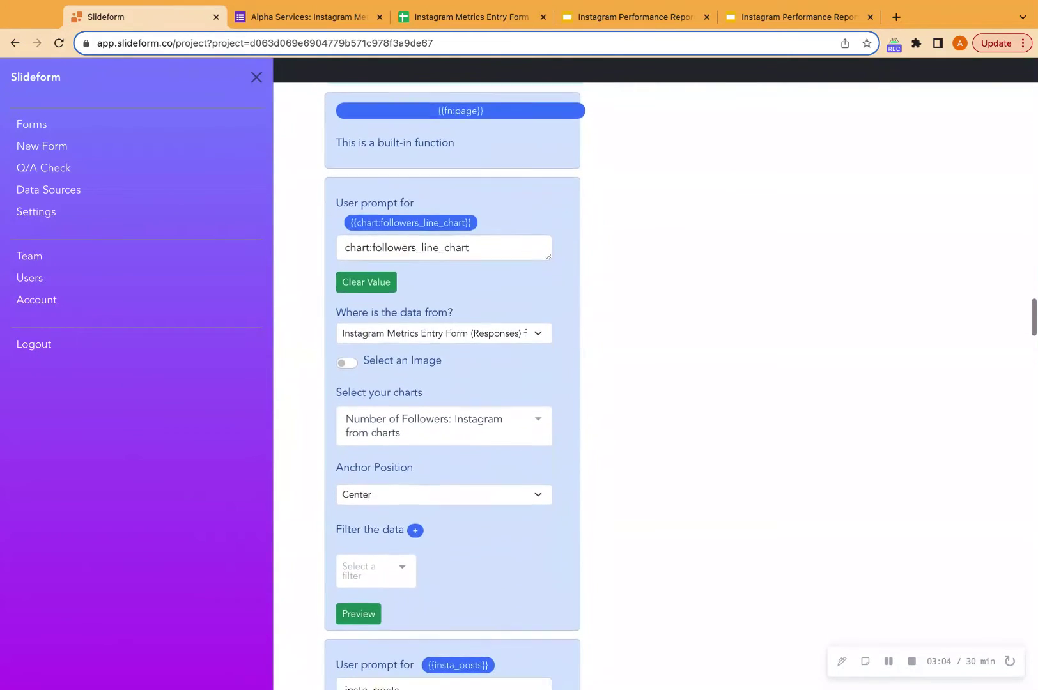
scroll(452, 384, down, 9)
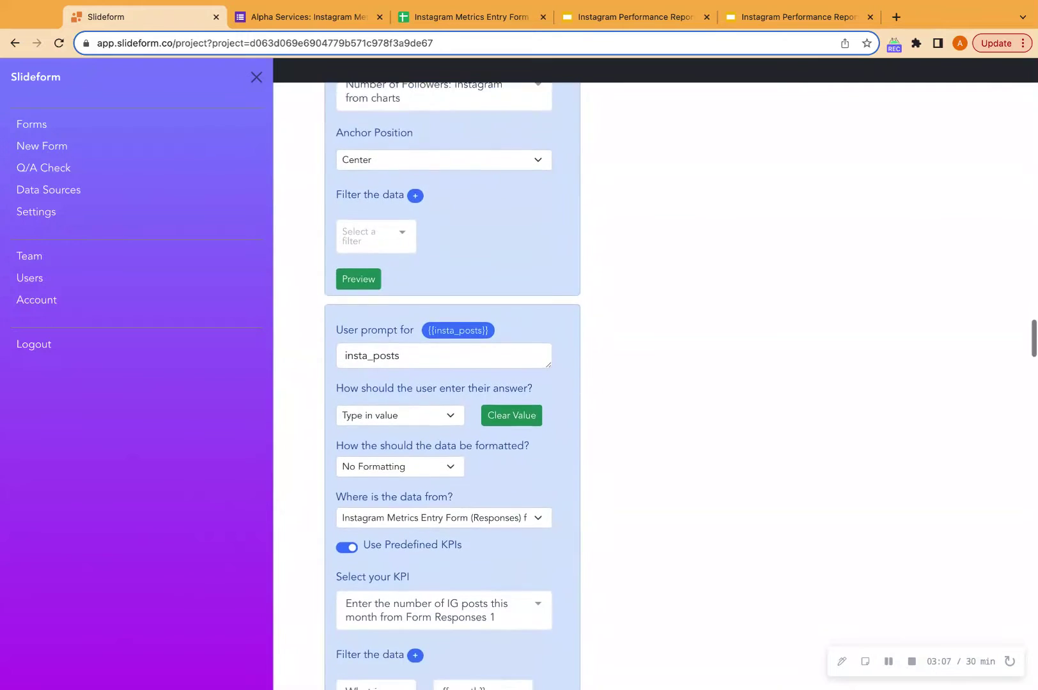
scroll(407, 332, down, 1)
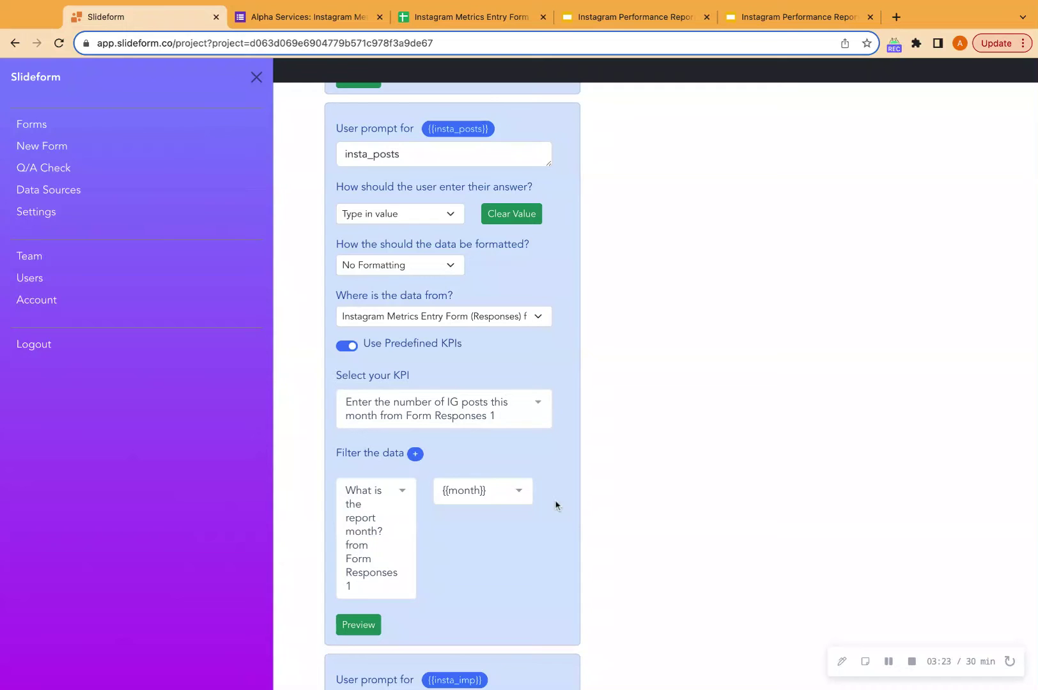
Step: Check the organic engagement rate column in the Google Sheets responses, and return to the Slideform form editor
click(459, 17)
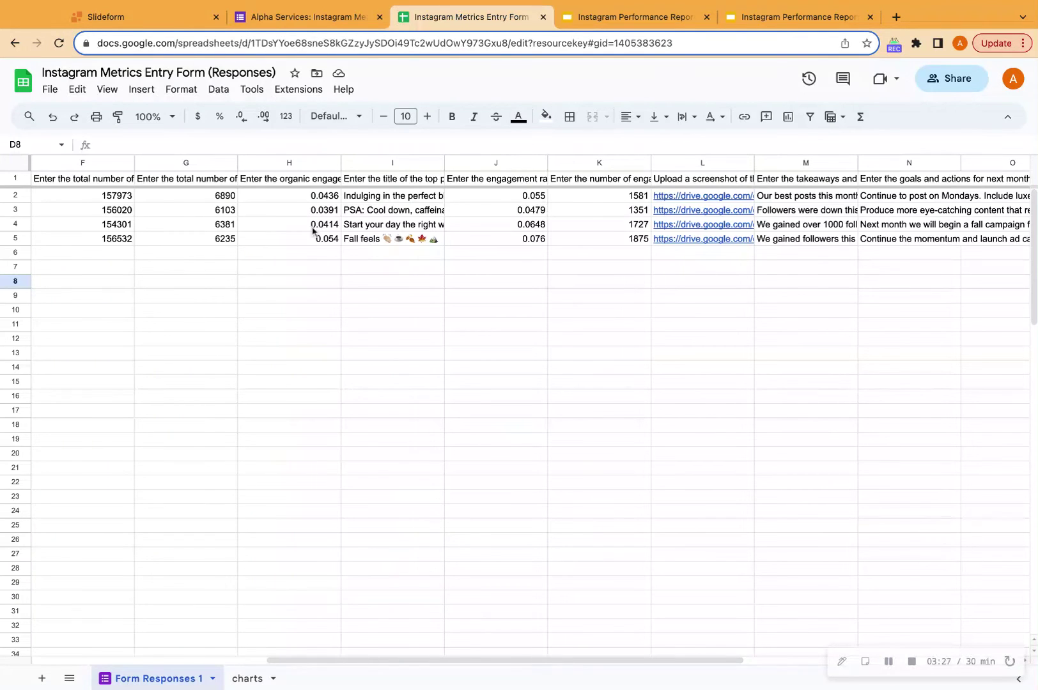
click(279, 215)
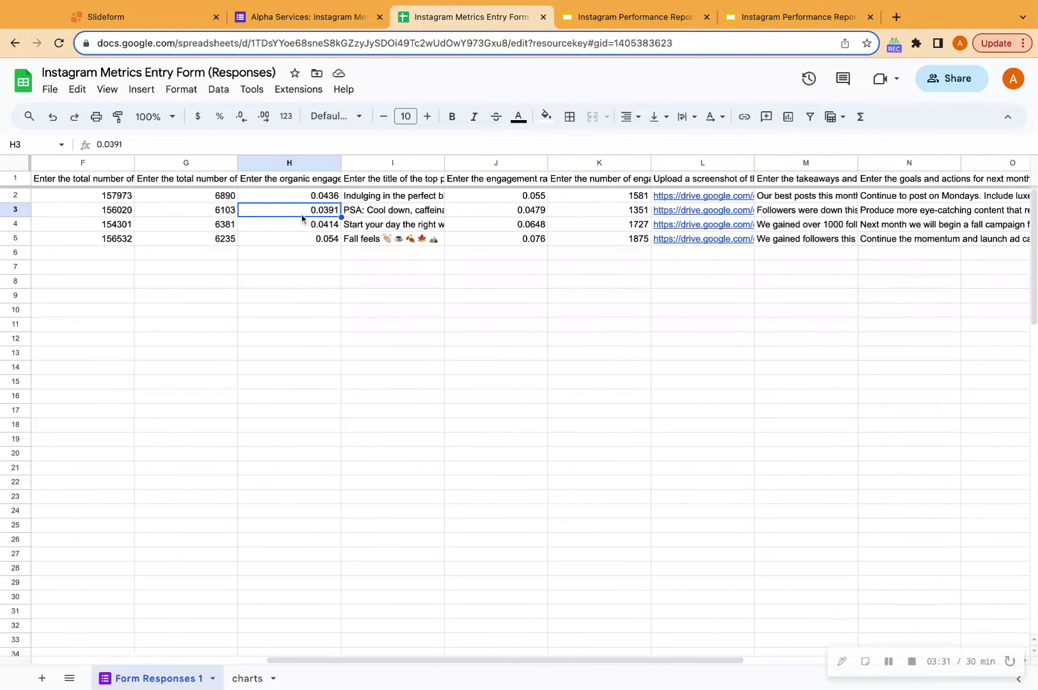
click(146, 21)
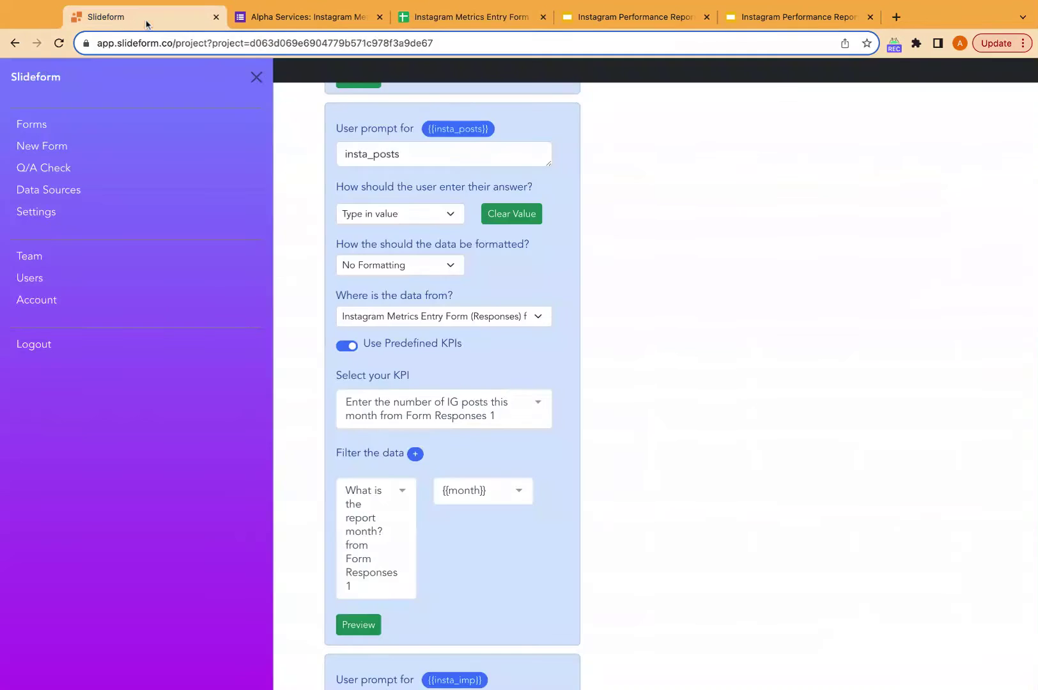
Step: Compare the followers_line_chart prompt's settings with its source chart on the spreadsheet's charts sheet, and return to the insta_posts prompt
scroll(573, 283, up, 8)
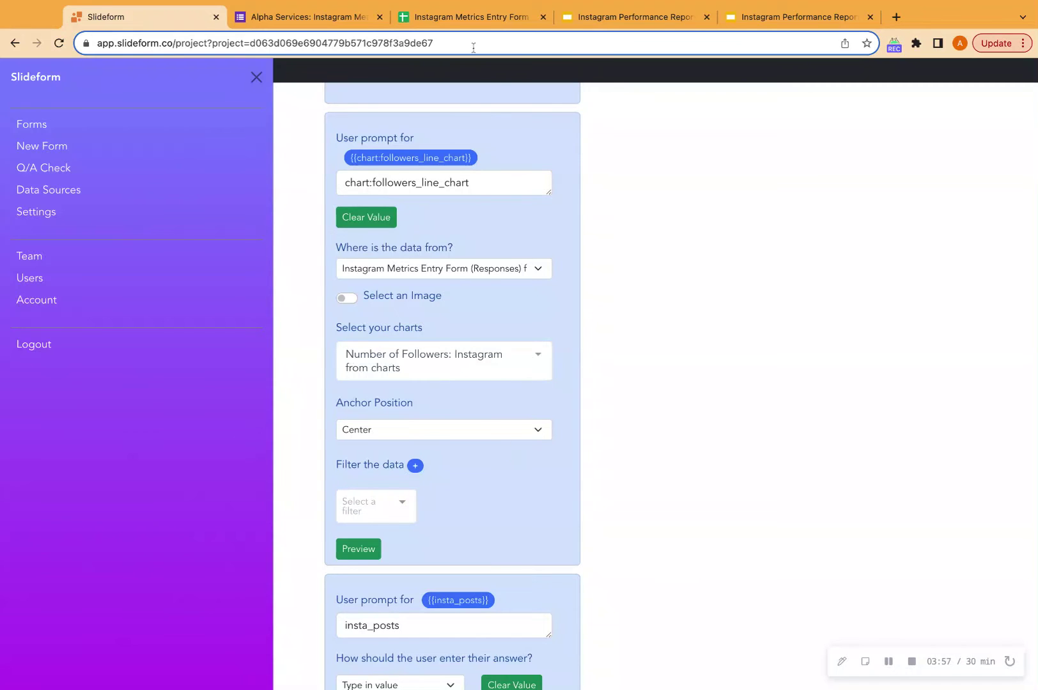
click(466, 19)
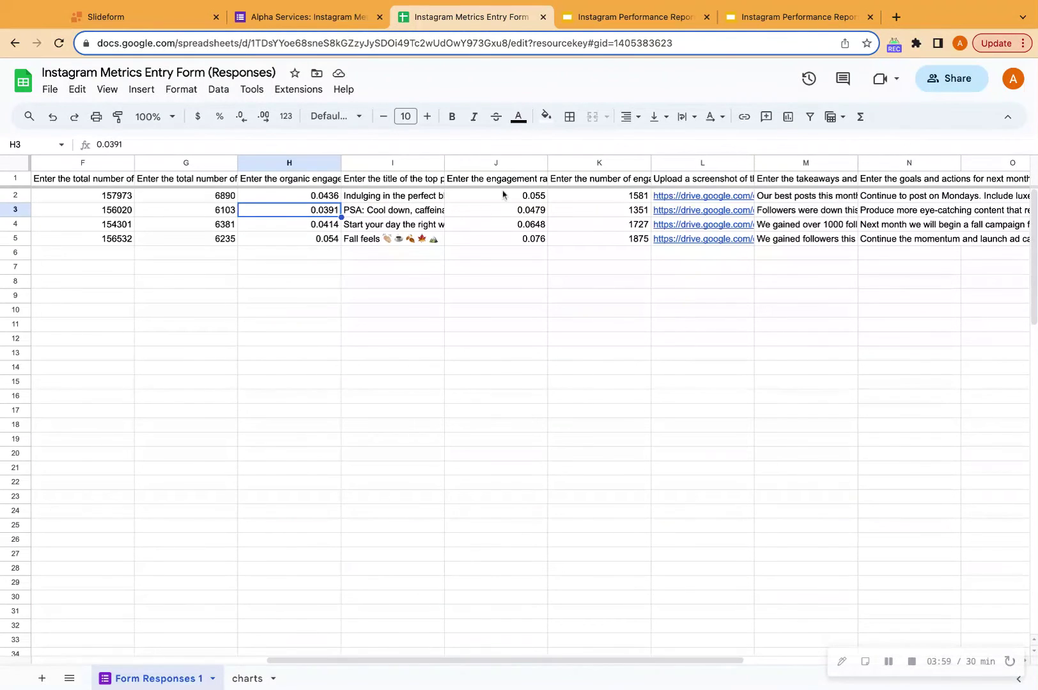
click(247, 679)
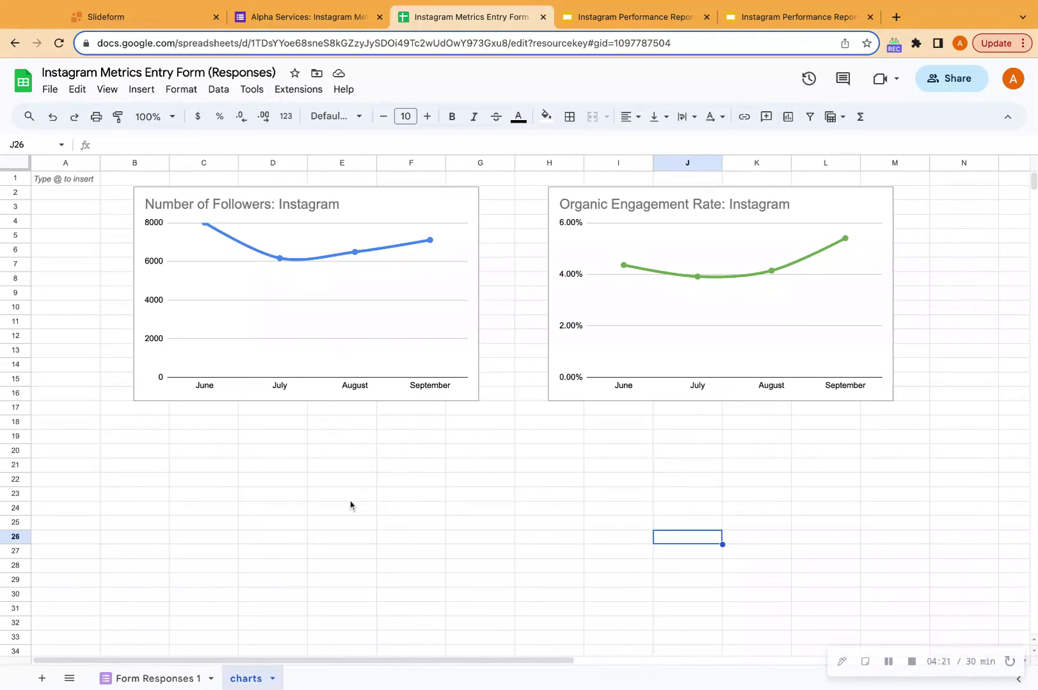
click(134, 17)
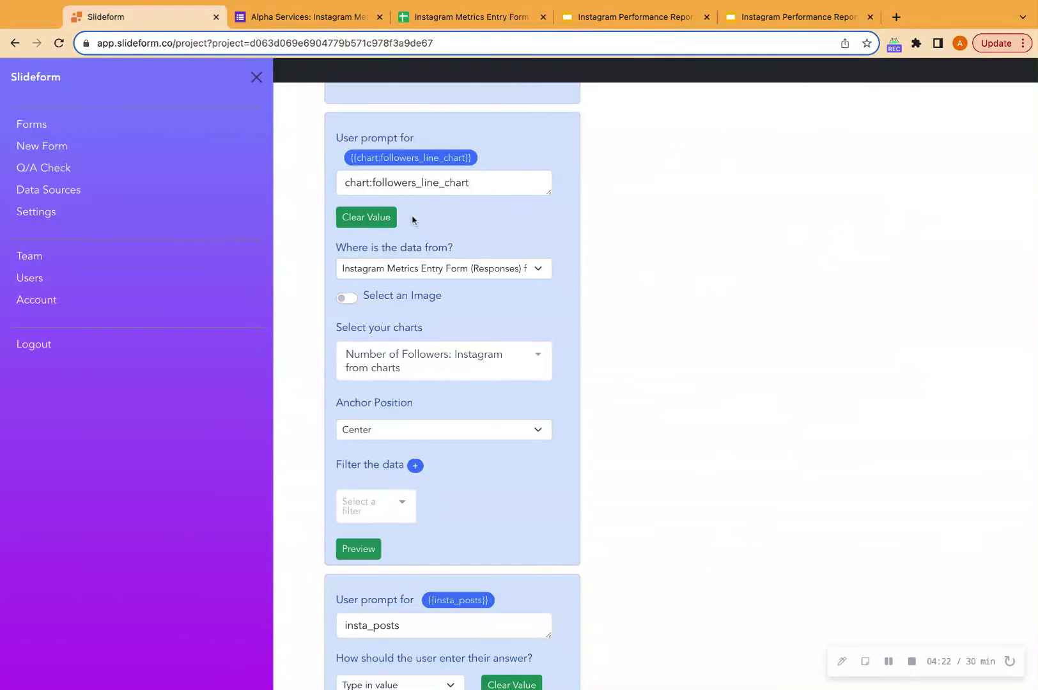
scroll(428, 261, down, 7)
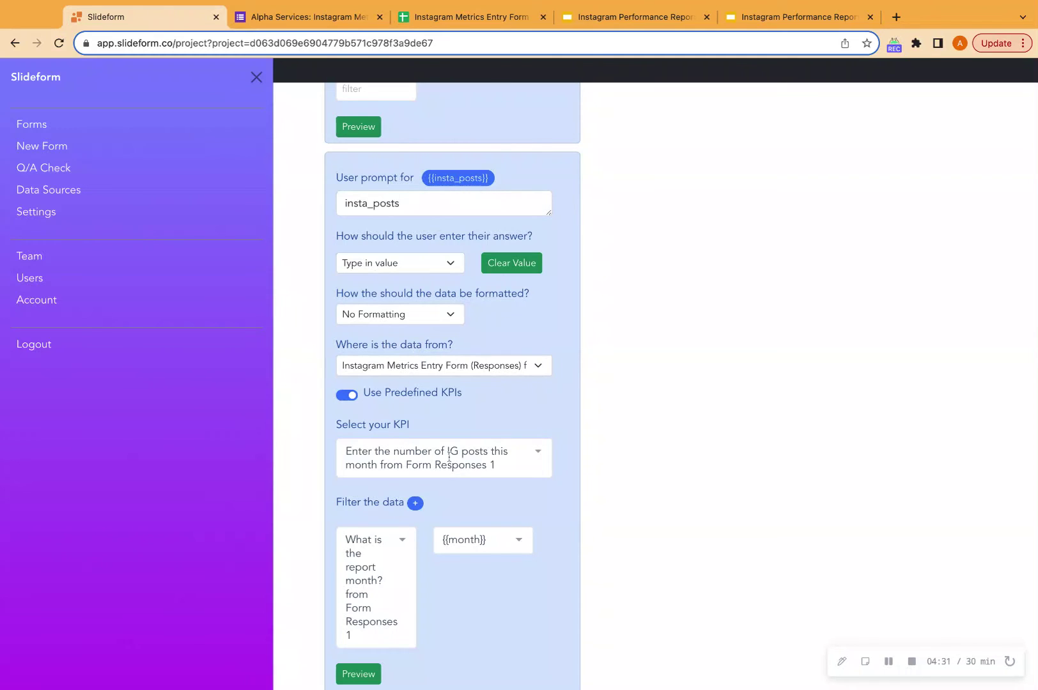
Step: Start creating a presentation from the Instagram Performance Report form and choose September as the report month
click(37, 126)
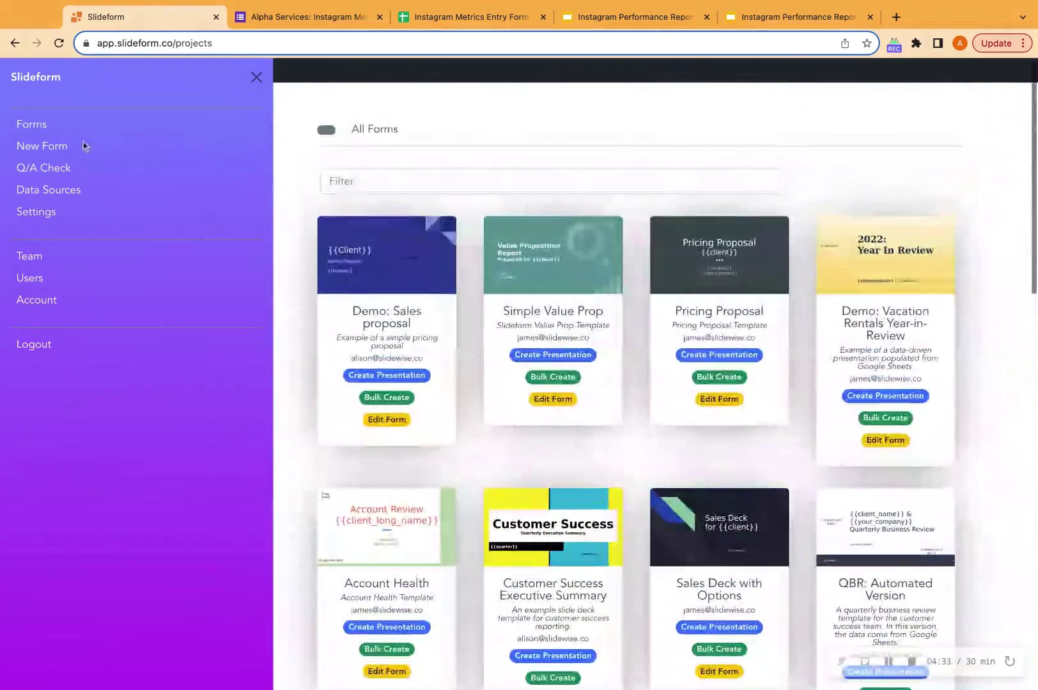
scroll(492, 334, down, 10)
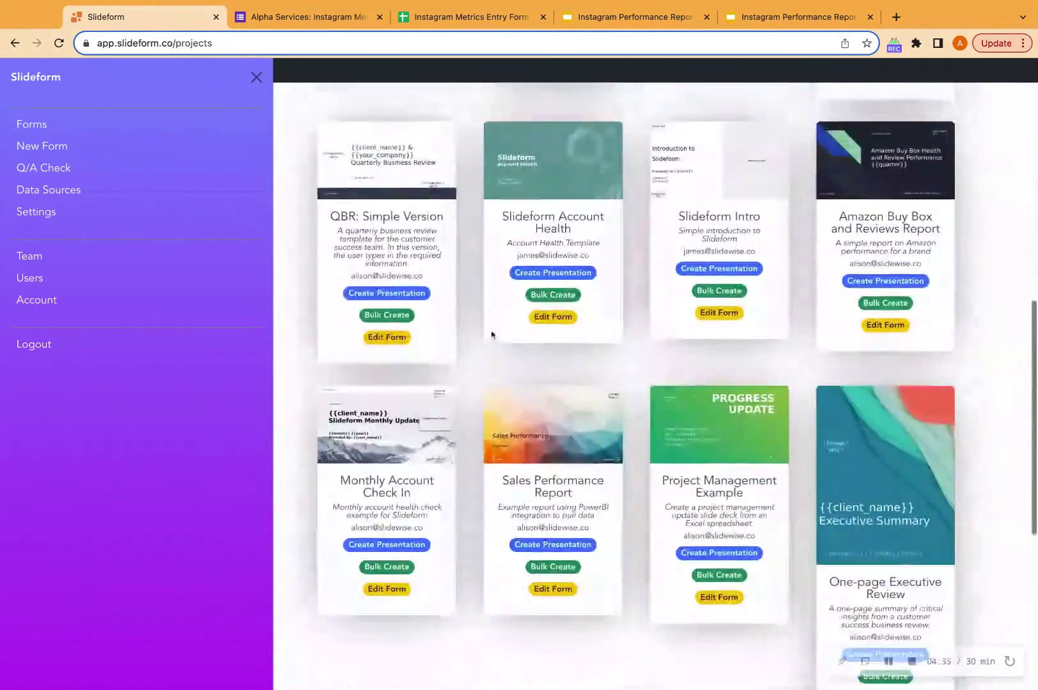
scroll(492, 334, down, 8)
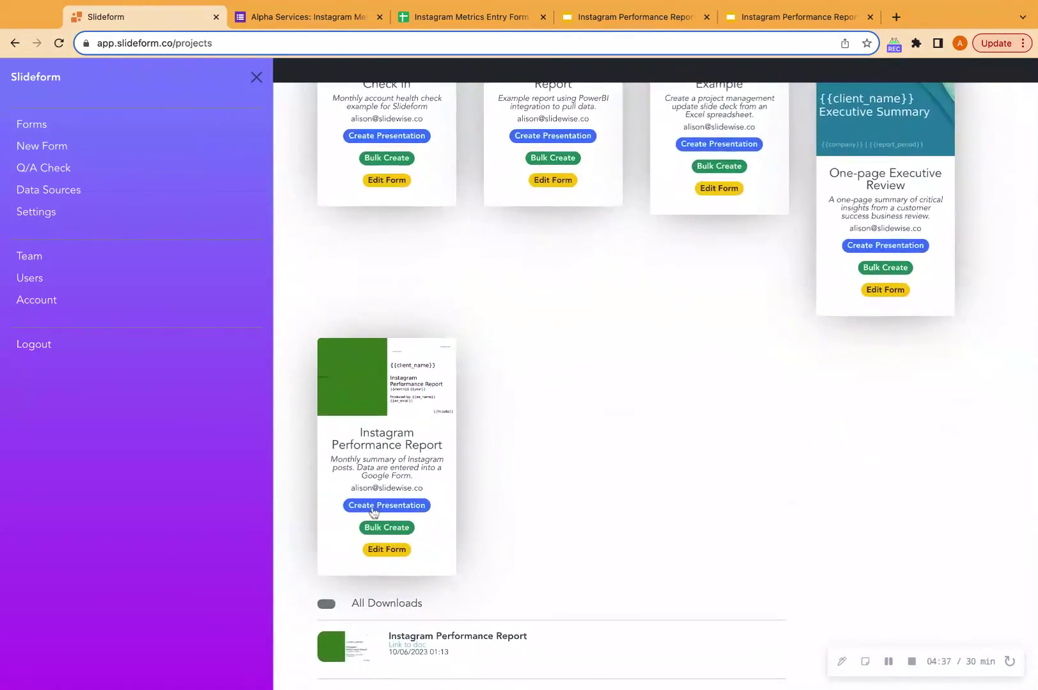
click(374, 506)
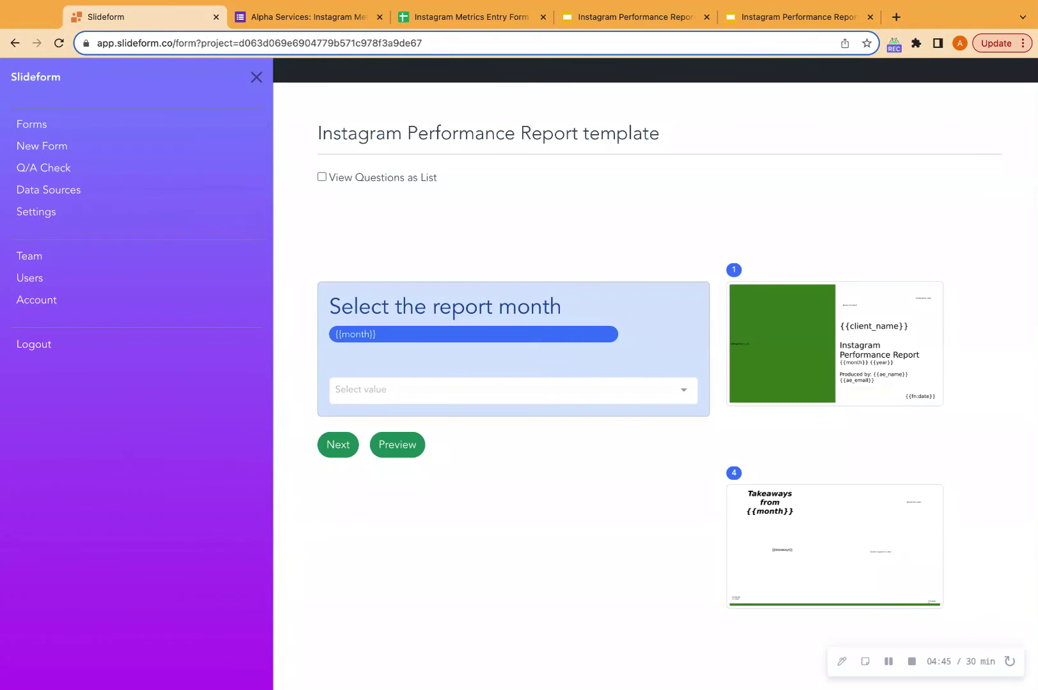
click(483, 393)
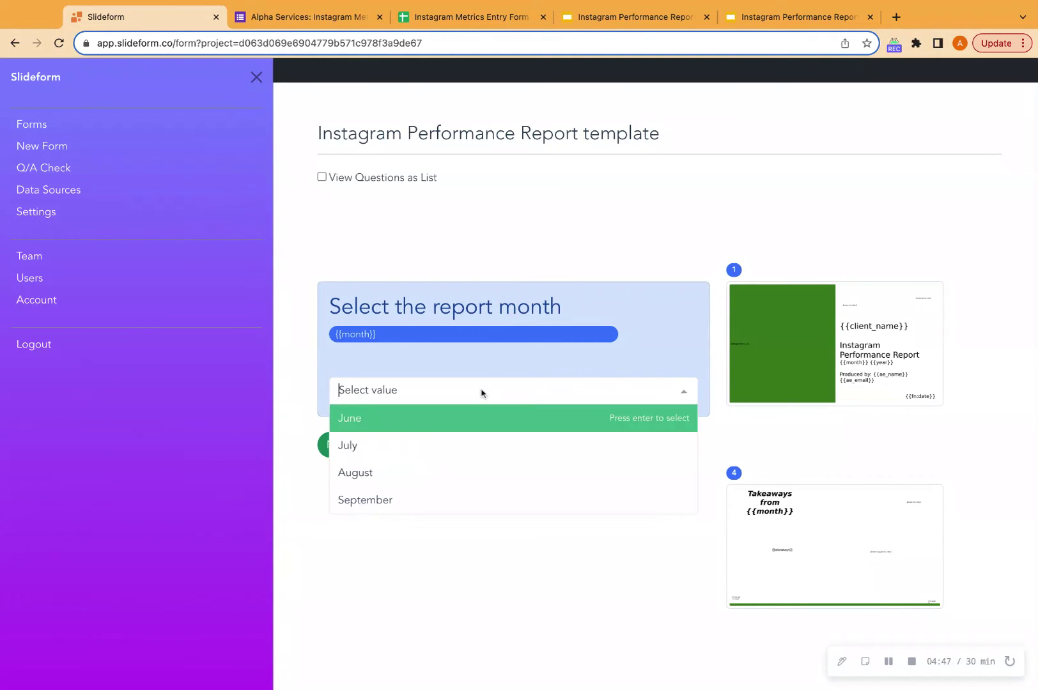
click(430, 506)
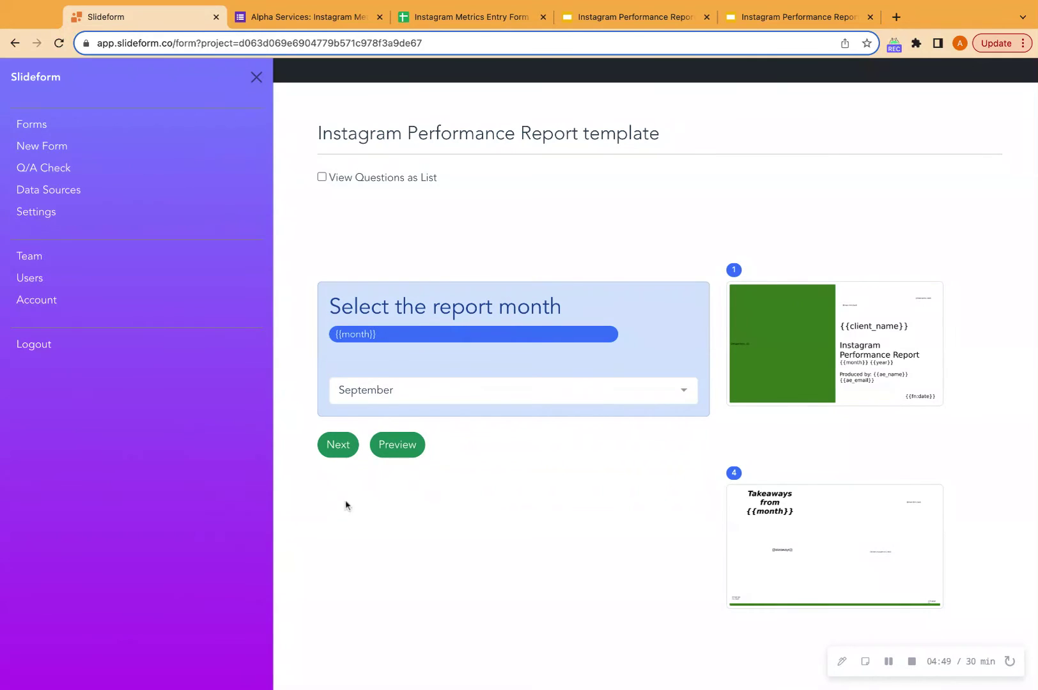
click(343, 447)
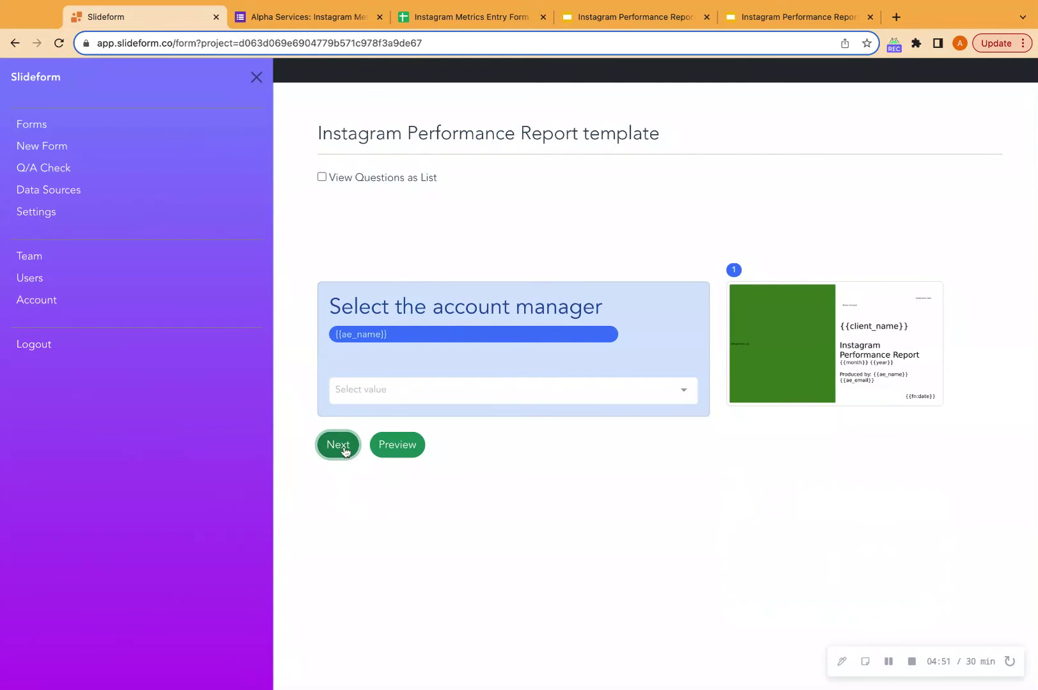
Step: Choose the first listed account manager and the matching manager email, and complete the form to generate the presentation preview
click(488, 391)
click(429, 416)
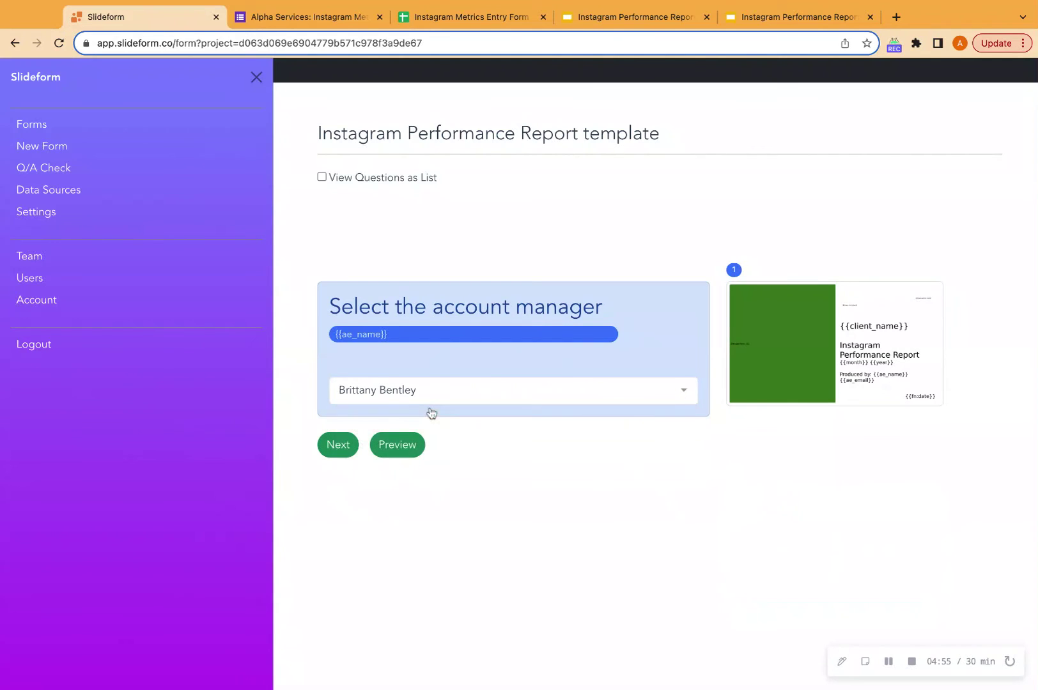
click(336, 446)
click(390, 389)
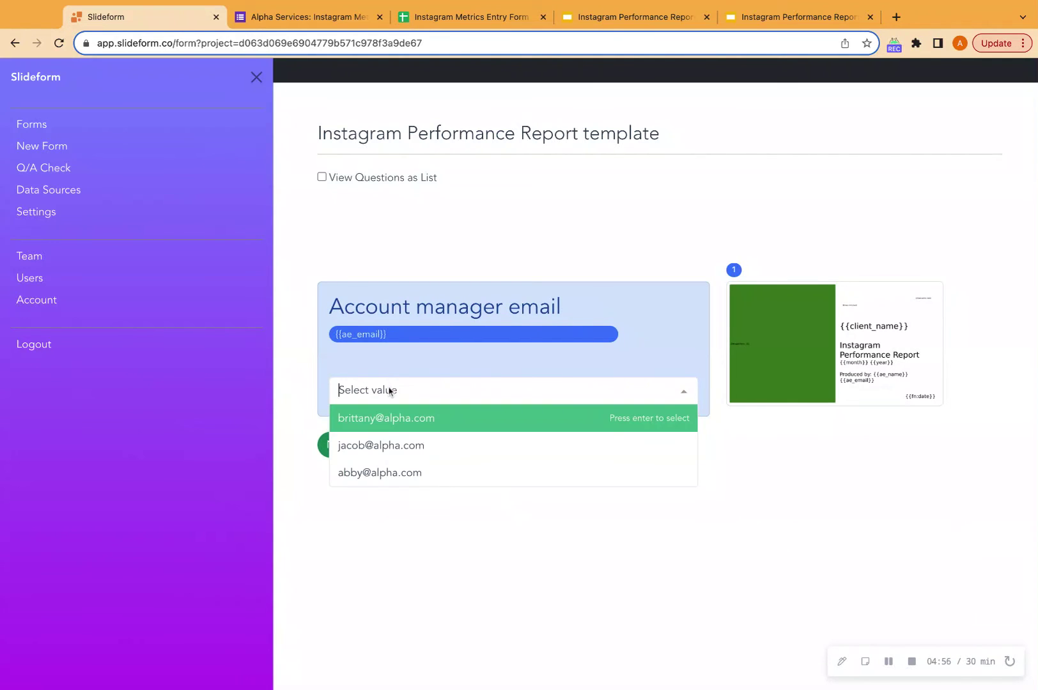
click(389, 422)
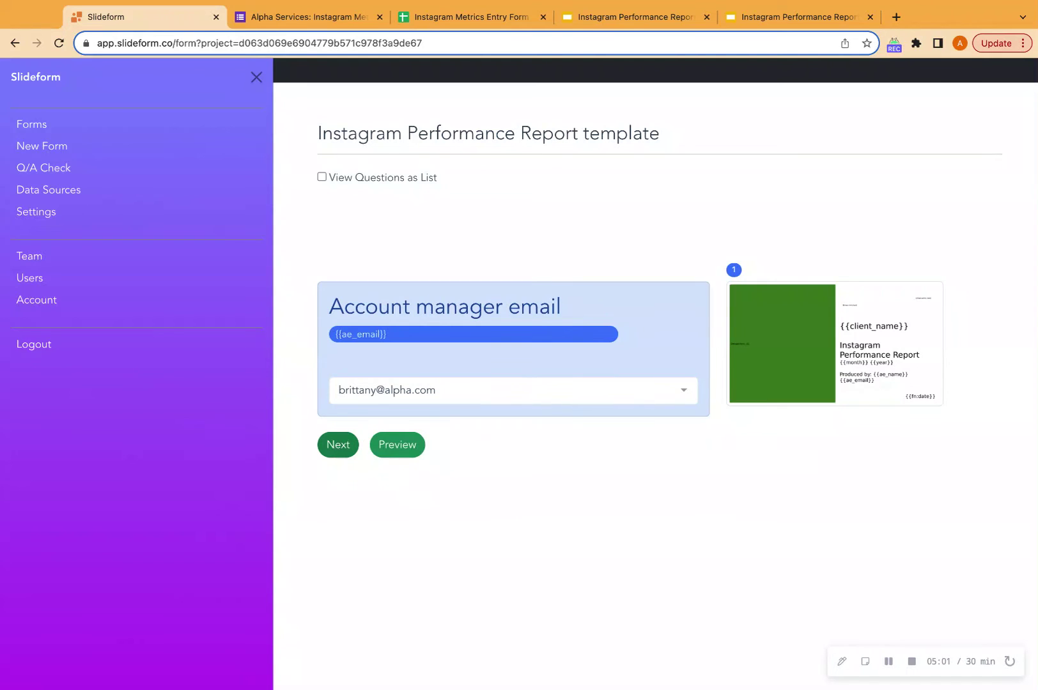
click(338, 444)
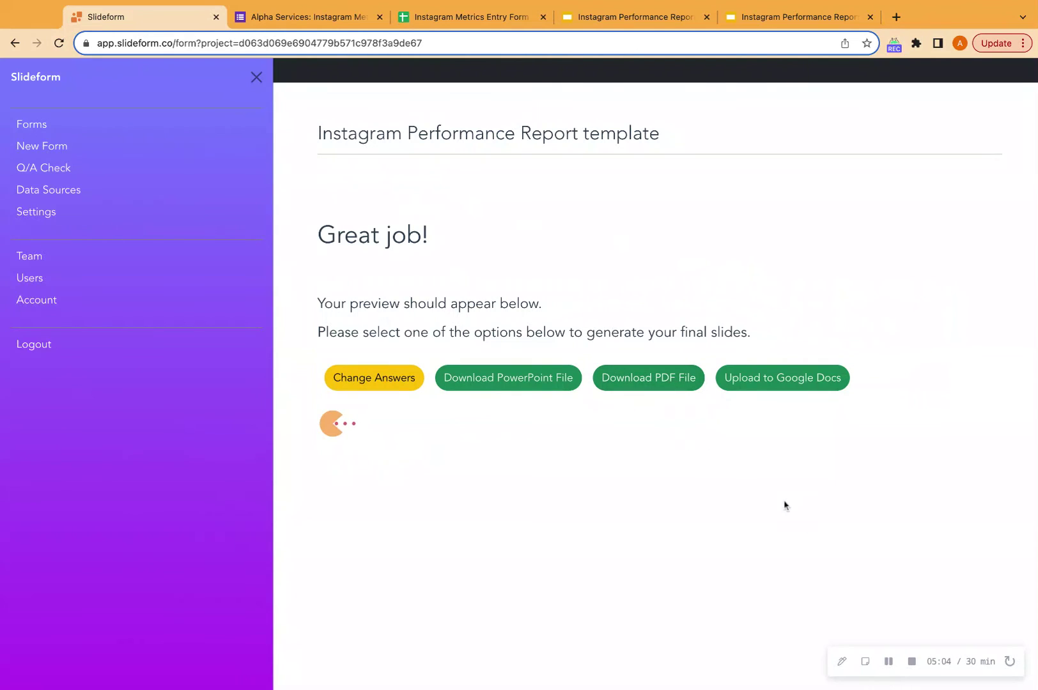
Step: Open the generated Instagram Performance Report in Google Slides from the forms page's downloads list, and view the Instagram Overview slide
click(888, 660)
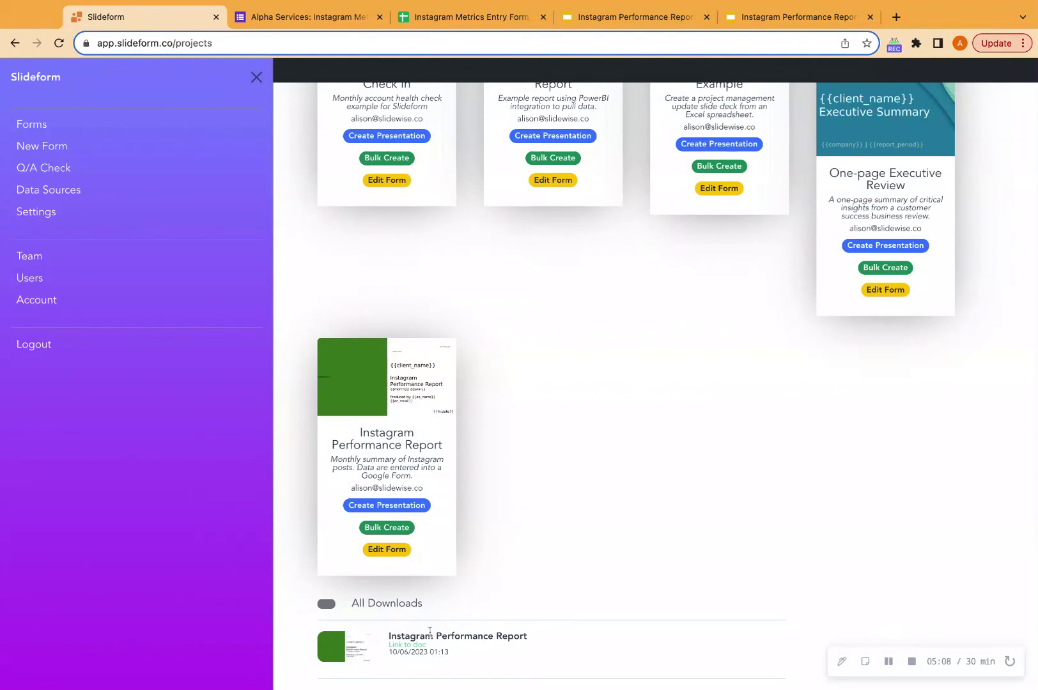
click(407, 648)
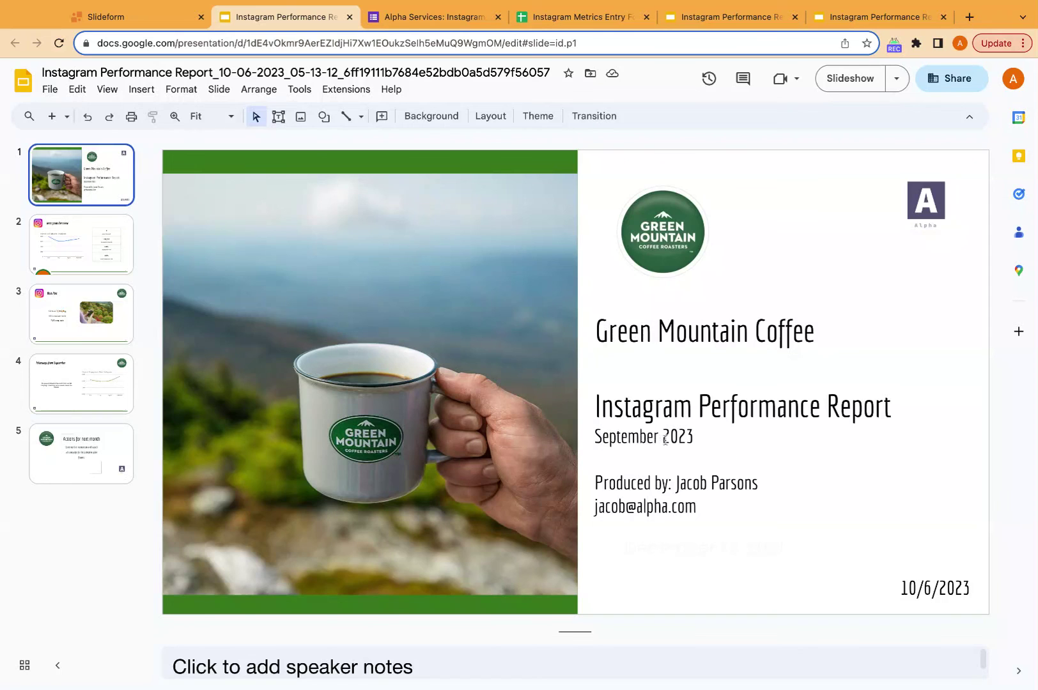
click(90, 249)
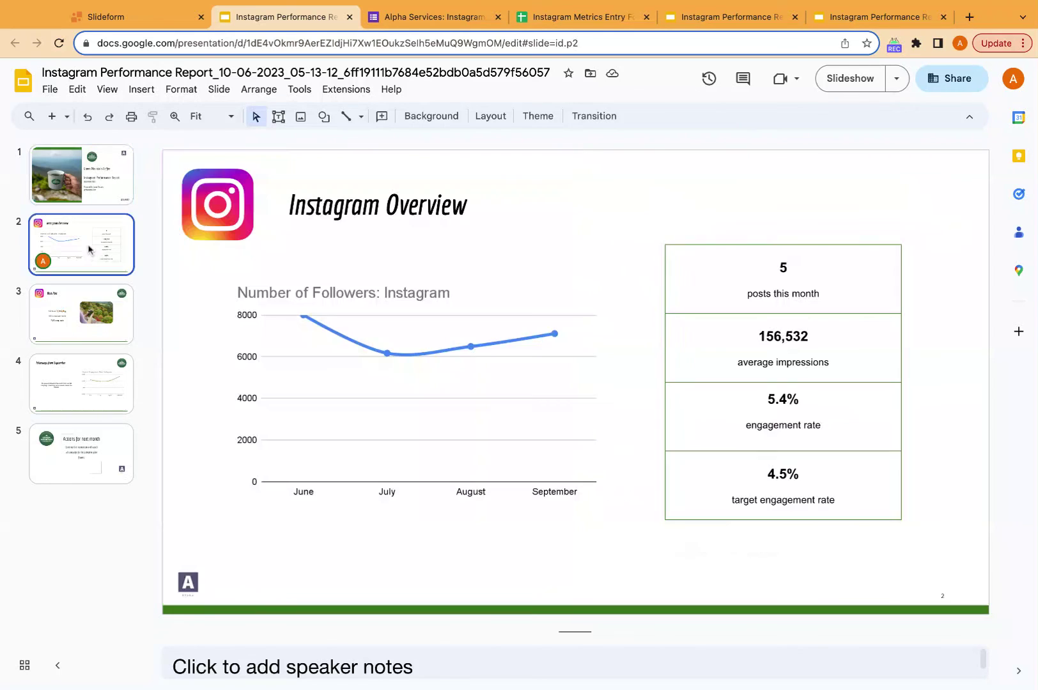